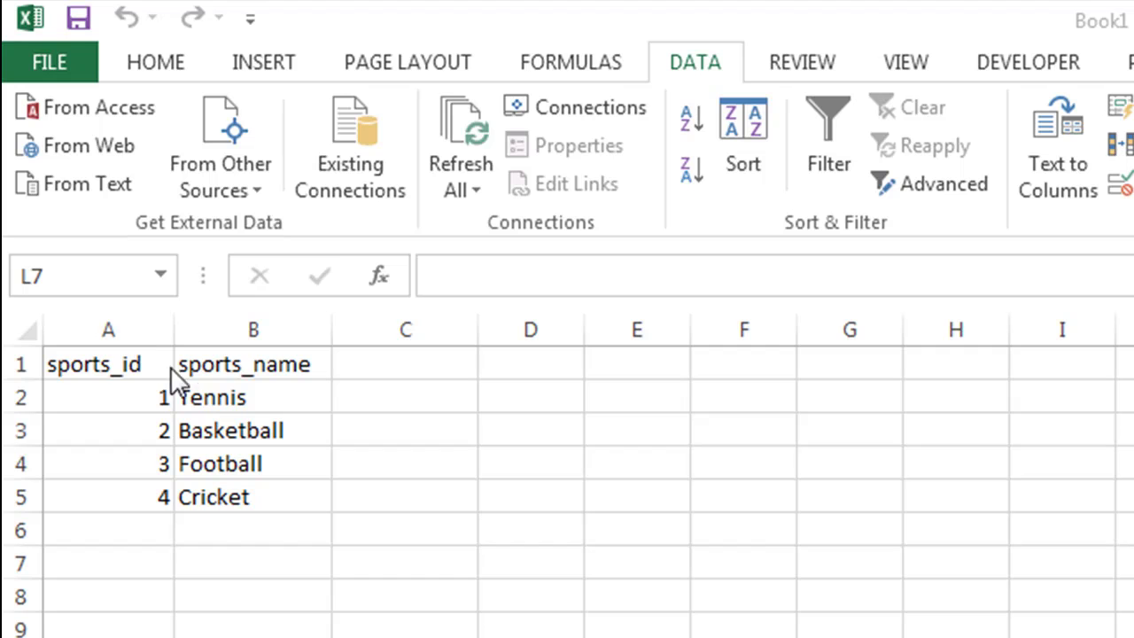
Step: Select the sports_name heading cell and open the MySQL for Excel panel on the local MySQL56 connection
{"action": "left_click", "coordinate": [249, 376]}
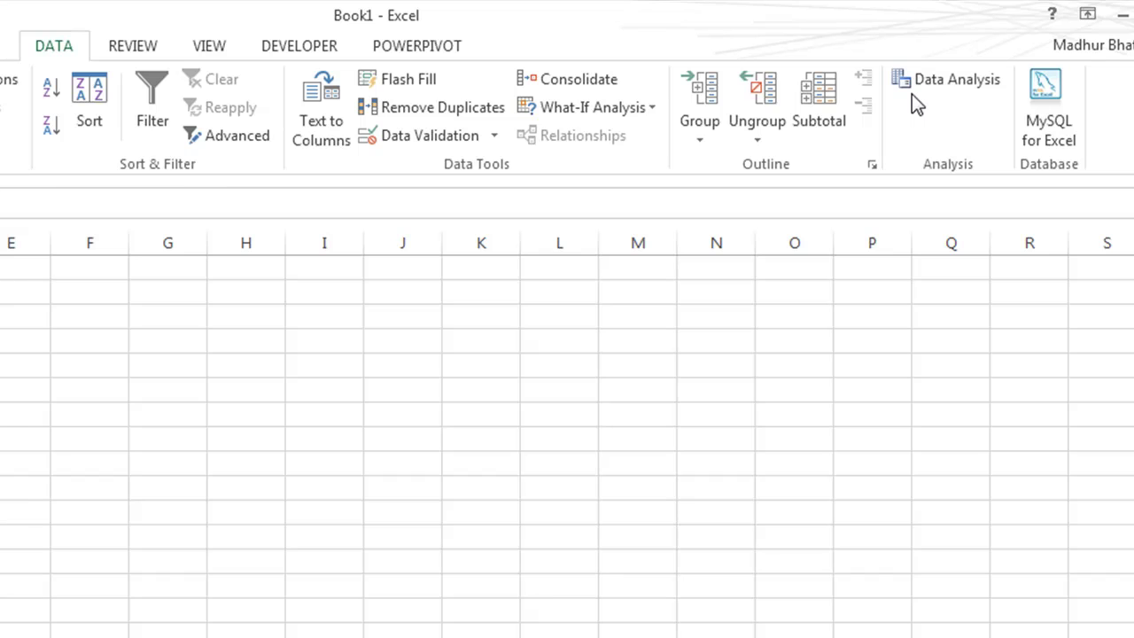
{"action": "left_click", "coordinate": [1049, 92]}
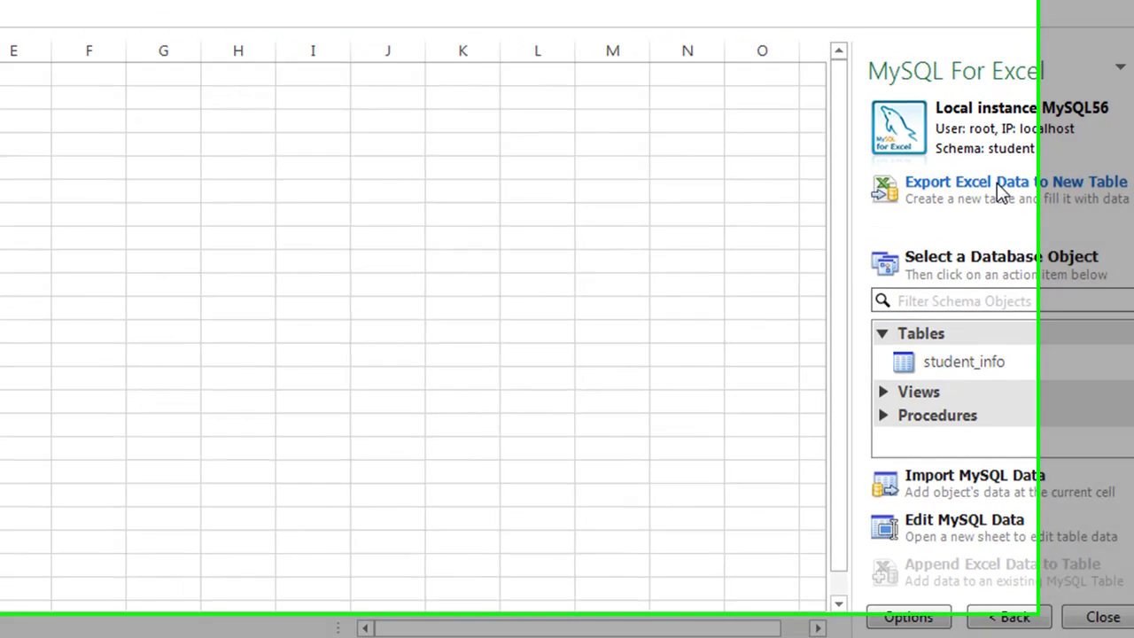
Step: Restart the export with A1:B5 selected, sending it to a new MySQL table keyed on sports_id
{"action": "left_click", "coordinate": [970, 163]}
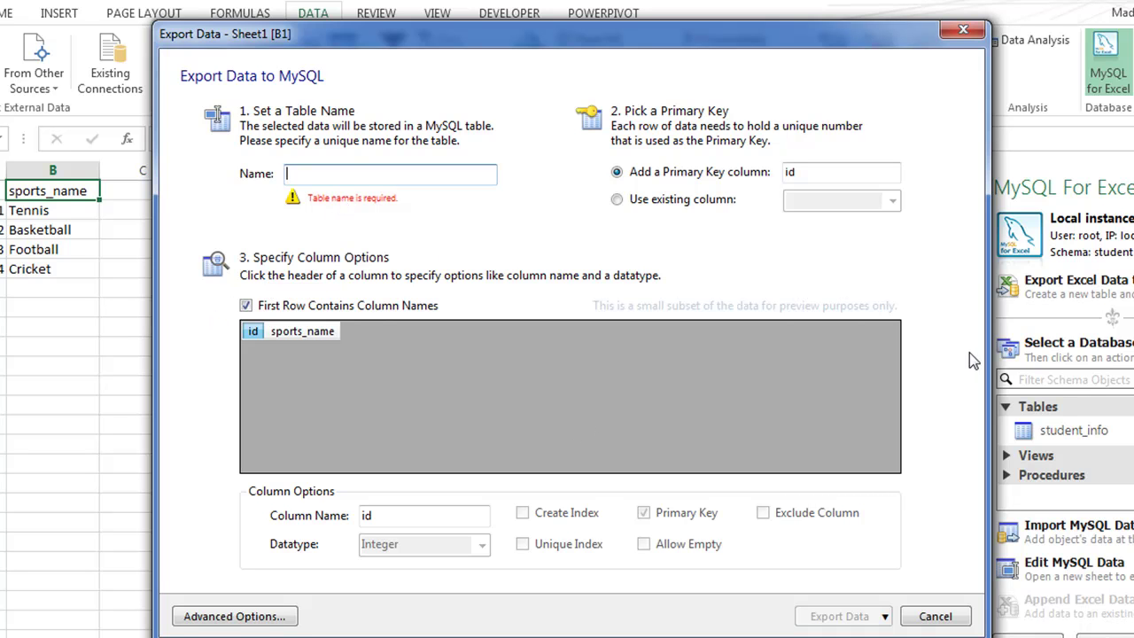
{"action": "left_click", "coordinate": [937, 617]}
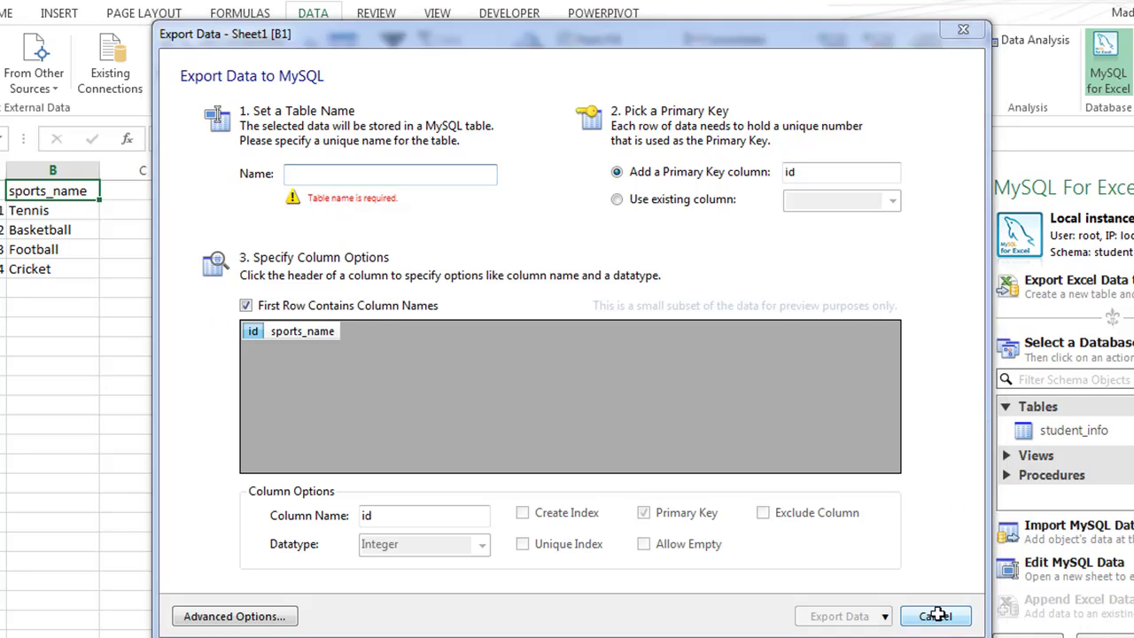
{"action": "left_click", "coordinate": [4, 190]}
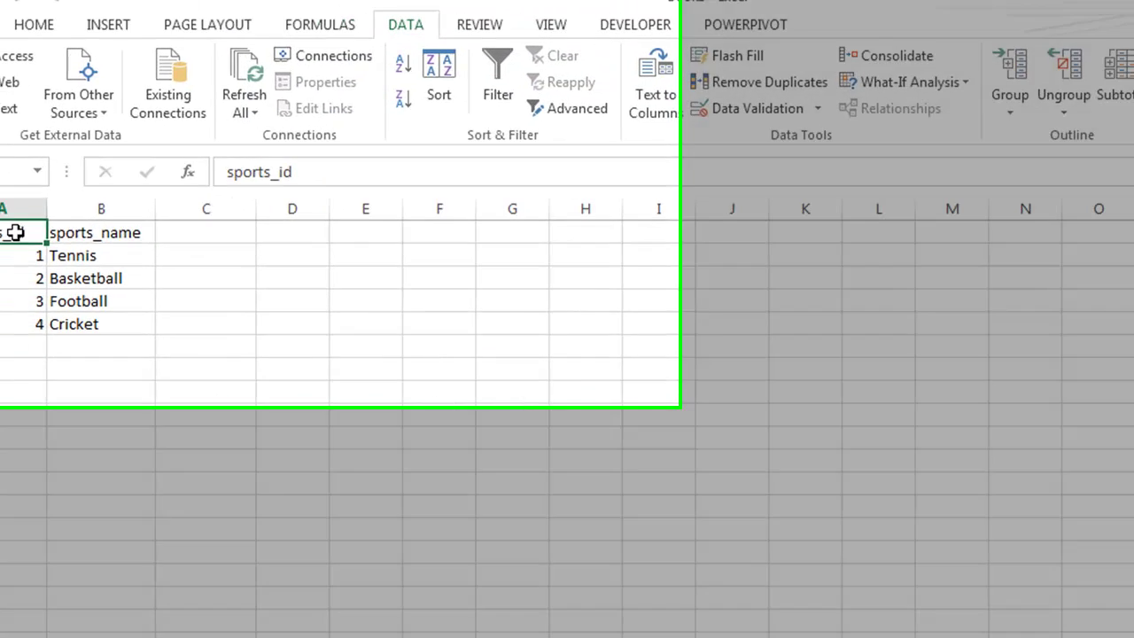
{"action": "left_click_drag", "start_coordinate": [4, 190], "coordinate": [53, 229]}
{"action": "left_click_drag", "start_coordinate": [265, 447], "coordinate": [266, 517]}
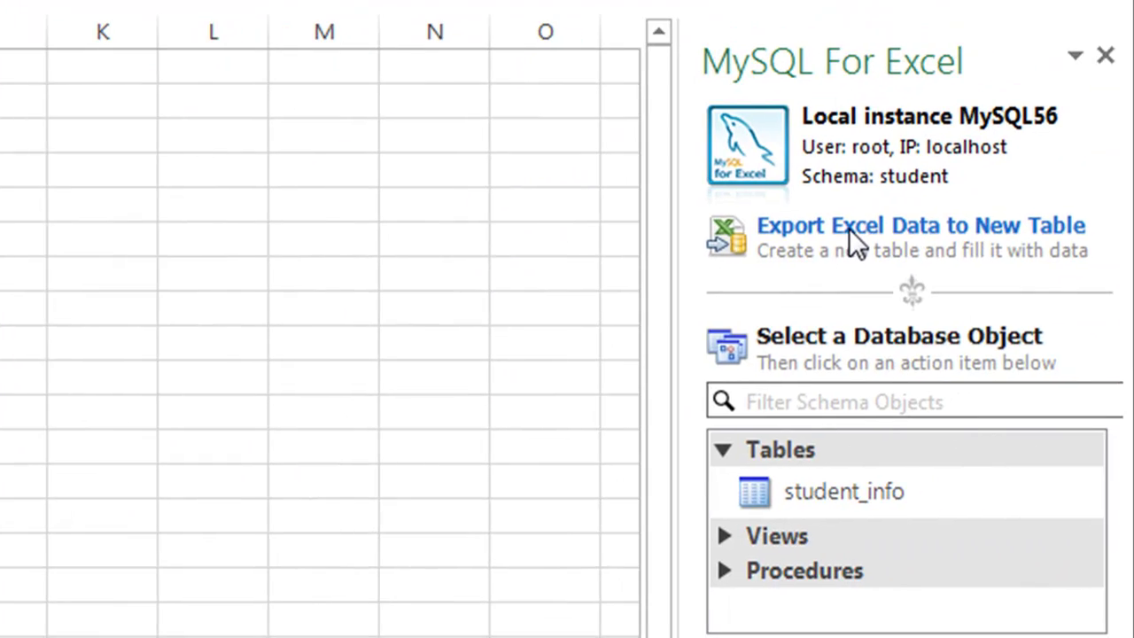
{"action": "left_click", "coordinate": [848, 228]}
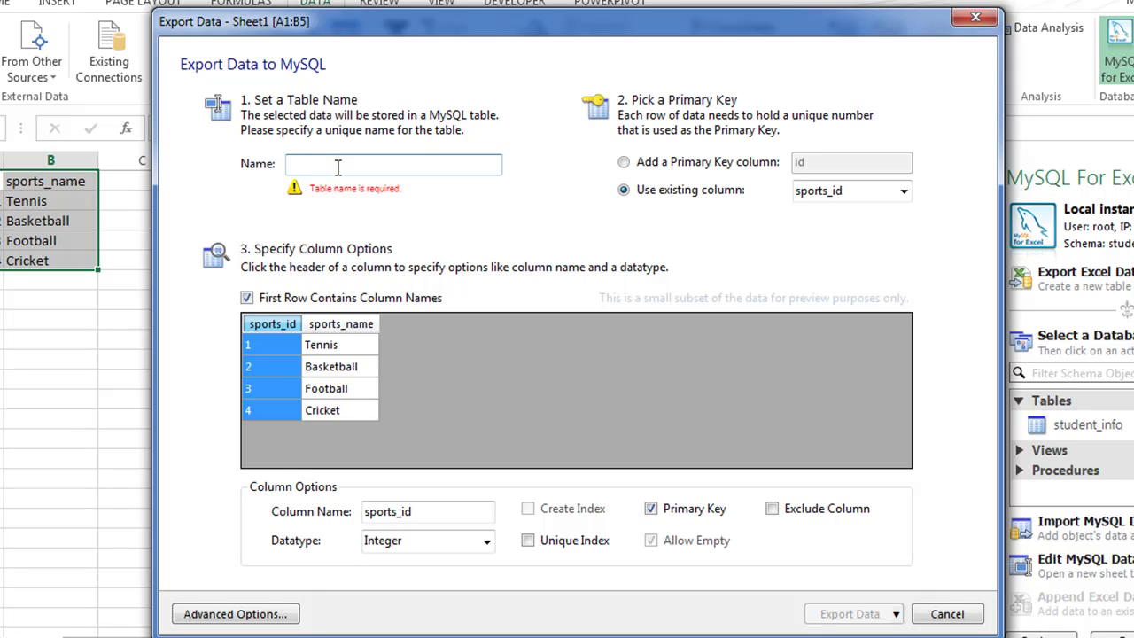
Step: Name the new table 'sports' and check sports_id is an Integer primary key
{"action": "type", "text": "sports"}
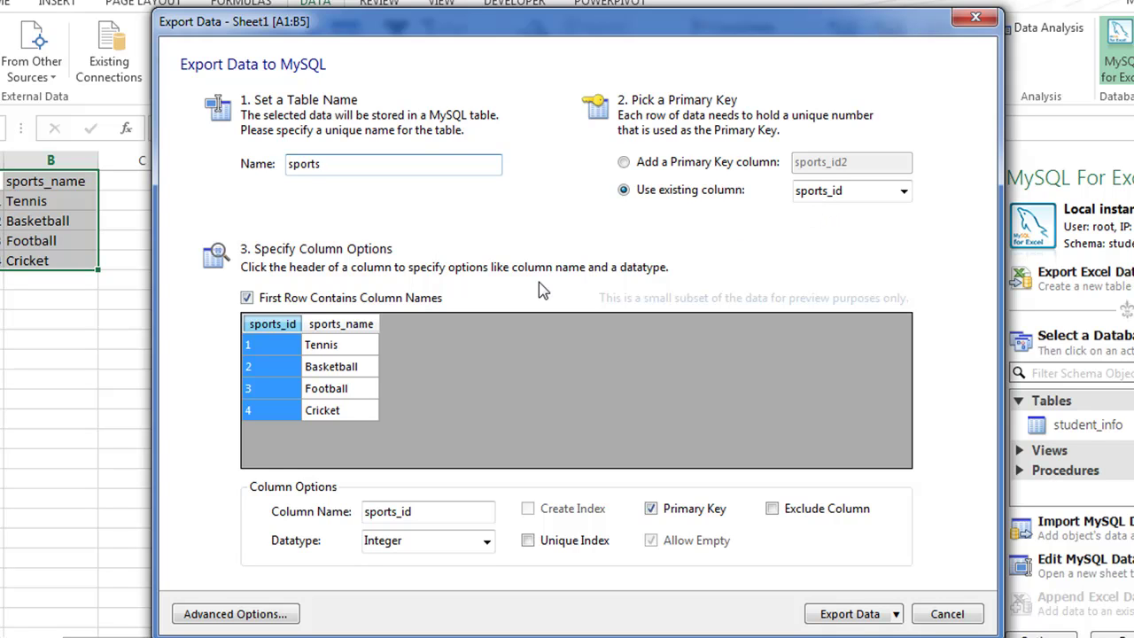
{"action": "left_click", "coordinate": [280, 328]}
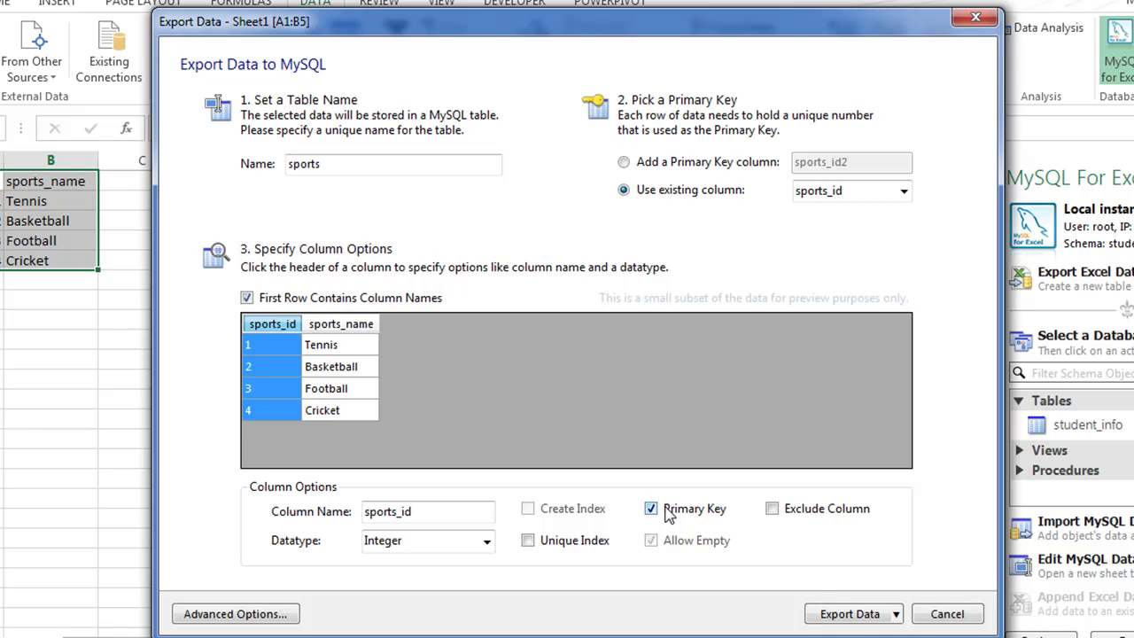
Step: Change the sports_name column's data type from Varchar(12) to Varchar(15)
{"action": "left_click", "coordinate": [329, 324]}
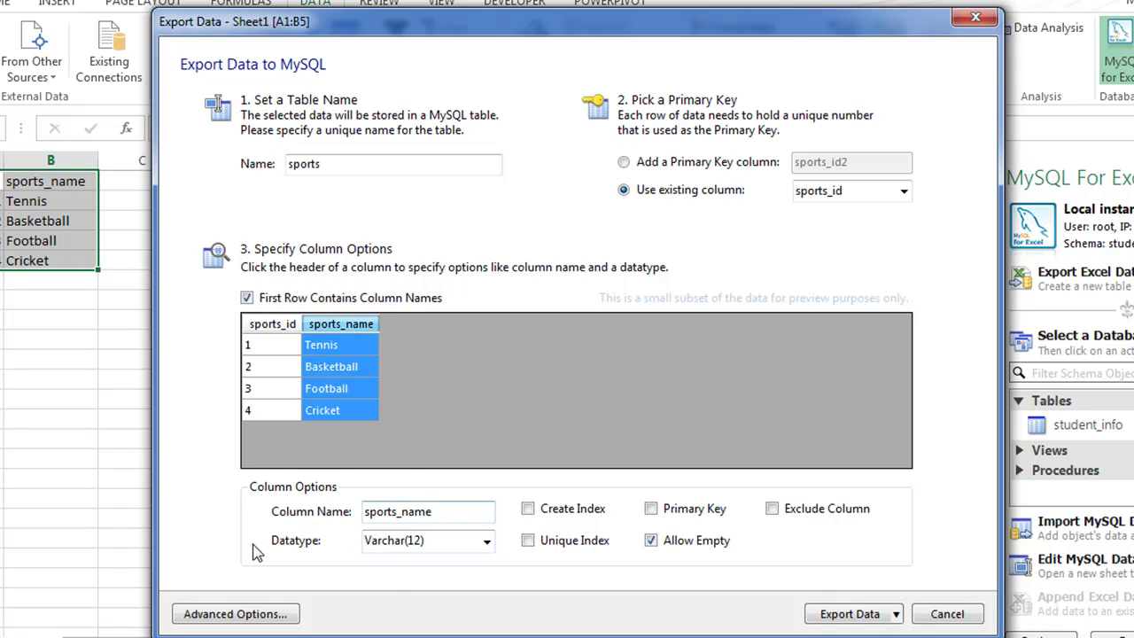
{"action": "double_click", "coordinate": [422, 544]}
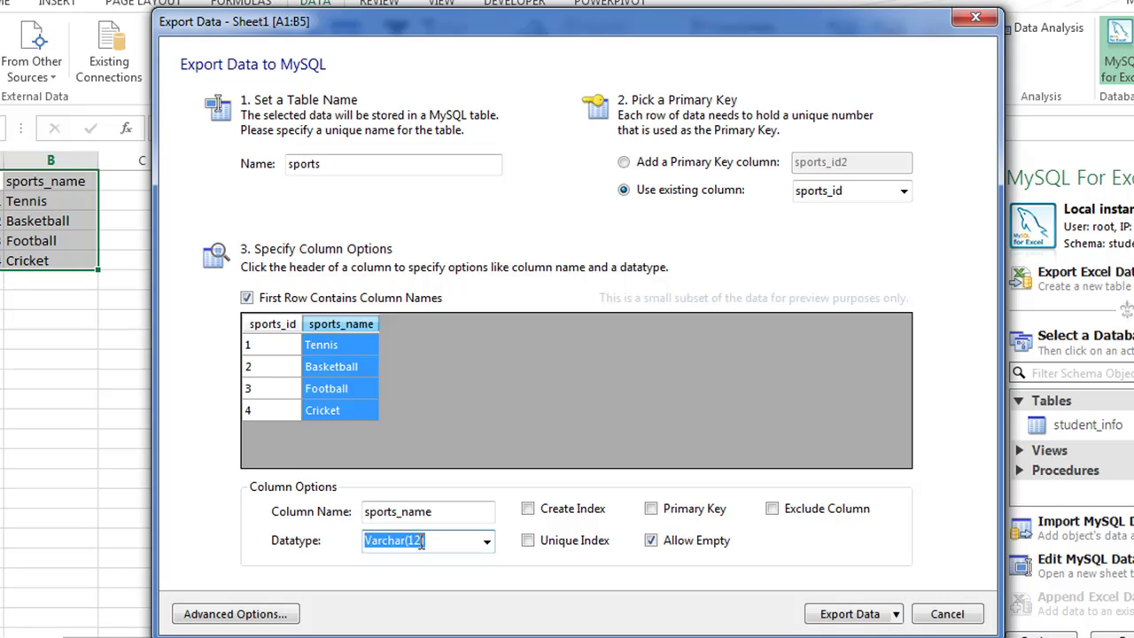
{"action": "left_click", "coordinate": [421, 542]}
{"action": "key", "text": "BackSpace"}
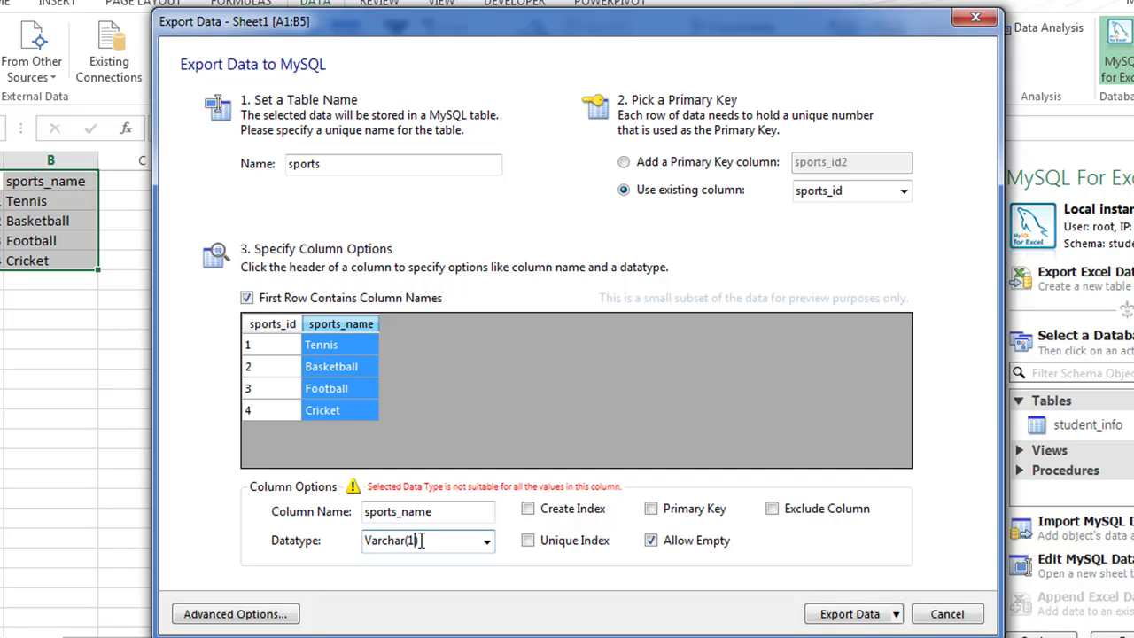
{"action": "type", "text": "5"}
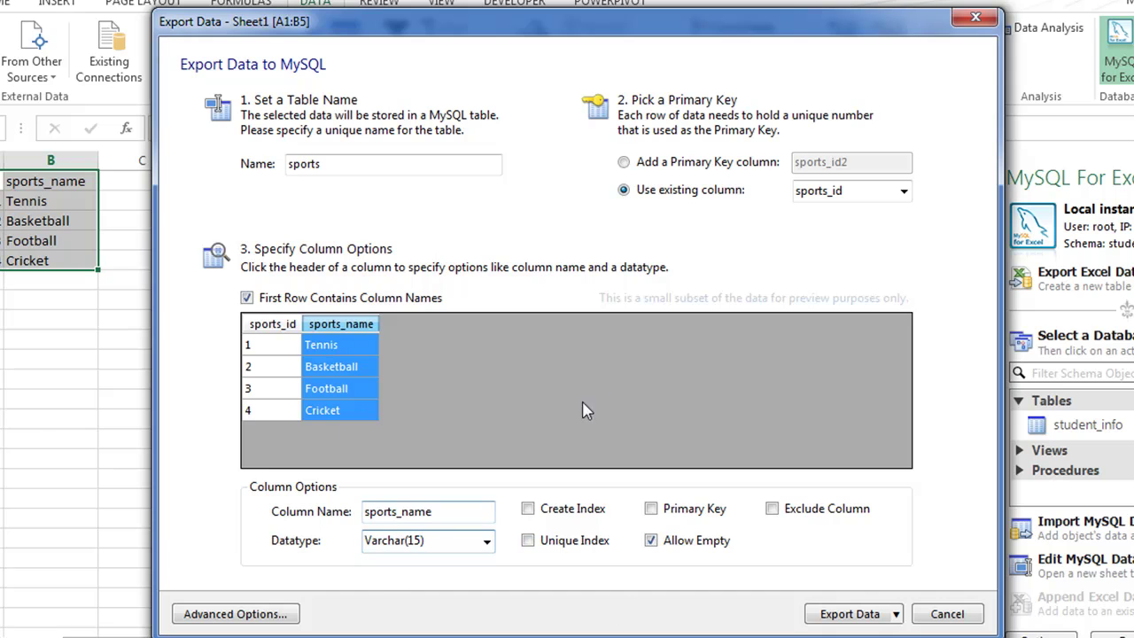
Step: Export the data to create the sports table, confirm success, and switch to MySQL Workbench
{"action": "left_click", "coordinate": [864, 617]}
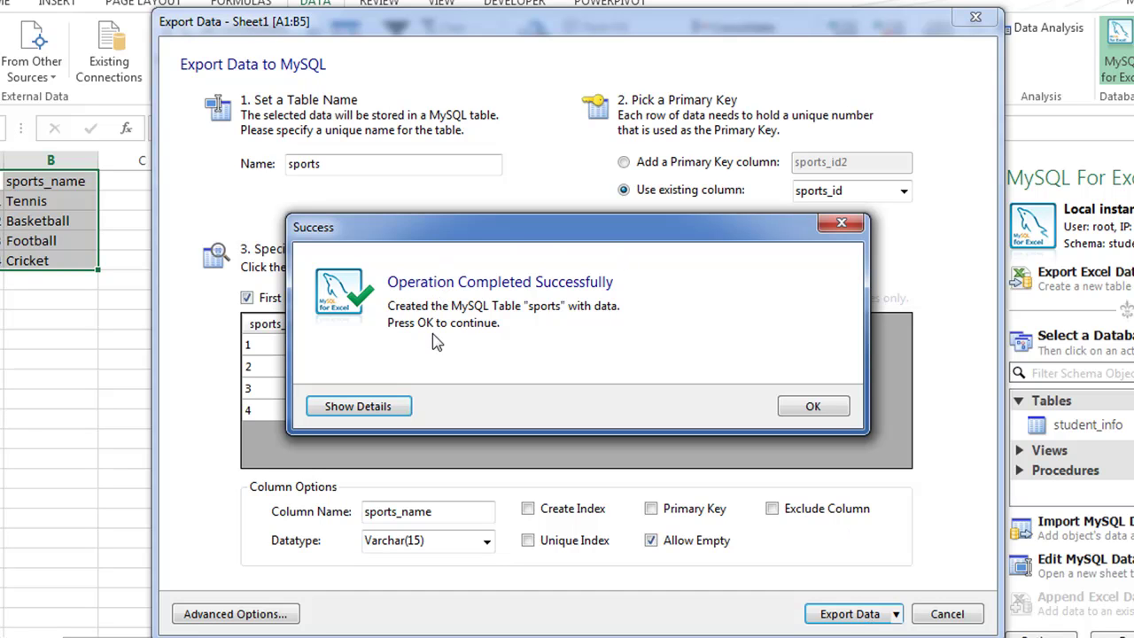
{"action": "left_click", "coordinate": [810, 408]}
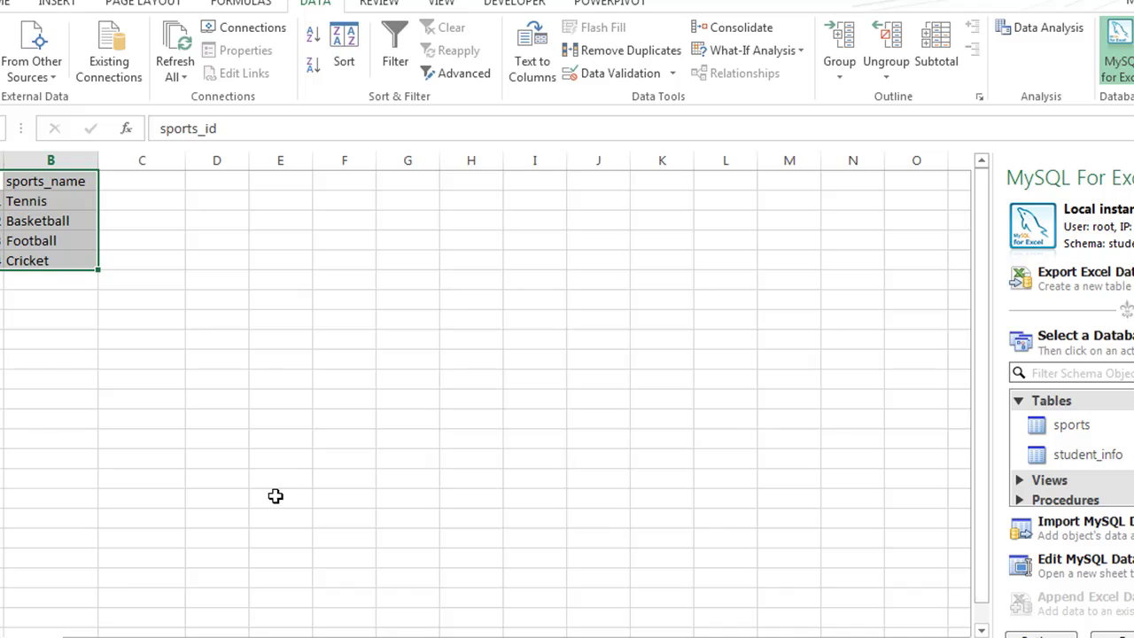
{"action": "key", "text": "alt+Tab"}
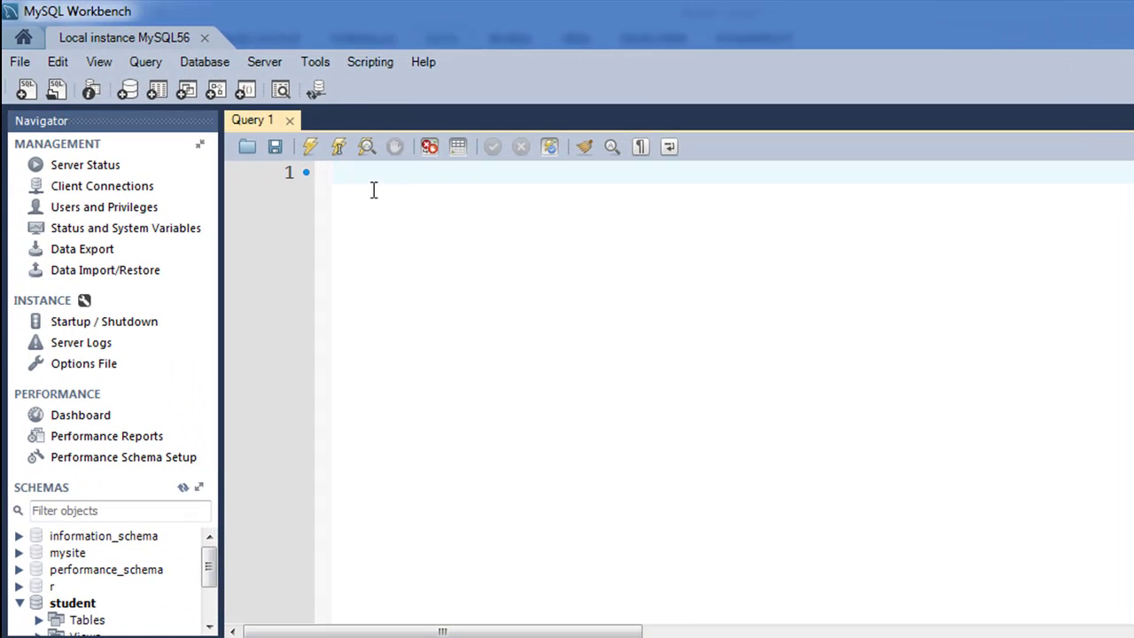
Step: Run SHOW tables; to list the student schema's tables
{"action": "type", "text": "SHOW tables;"}
{"action": "key", "text": "ctrl+Return"}
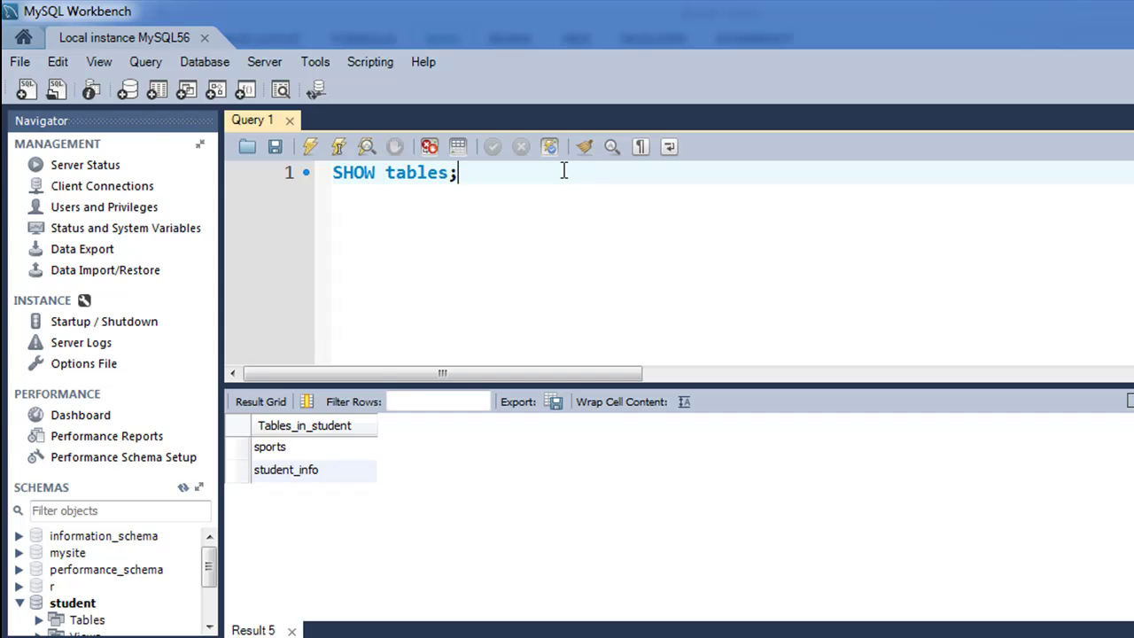
Step: Run SELECT * FROM sports; to show the four exported sports rows
{"action": "key", "text": "Return"}
{"action": "type", "text": "SE"}
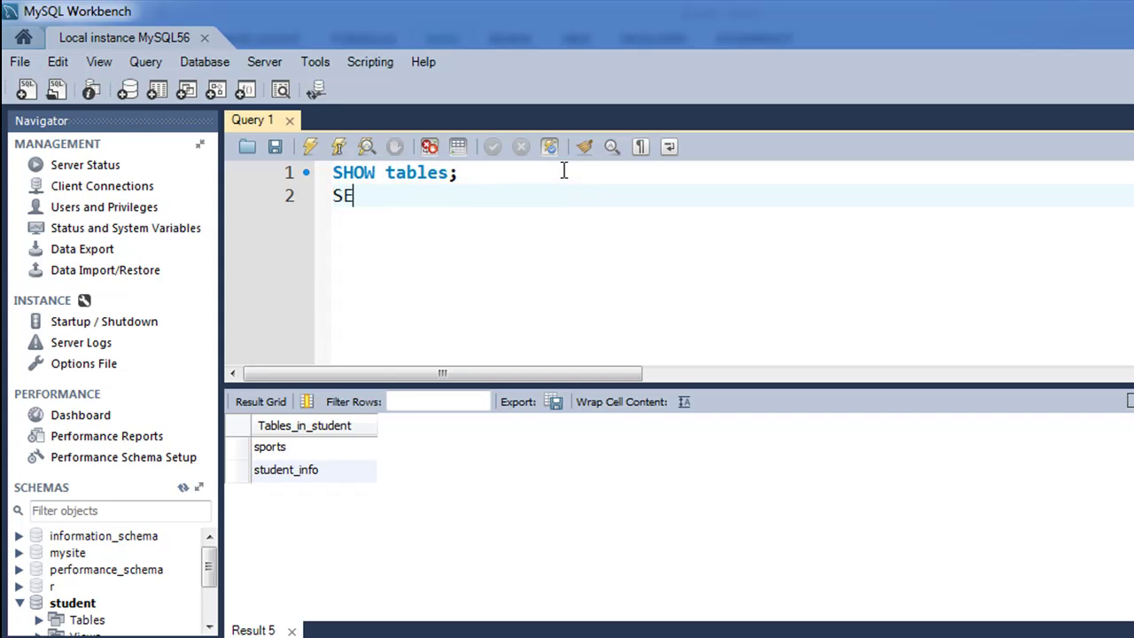
{"action": "type", "text": "LECT "}
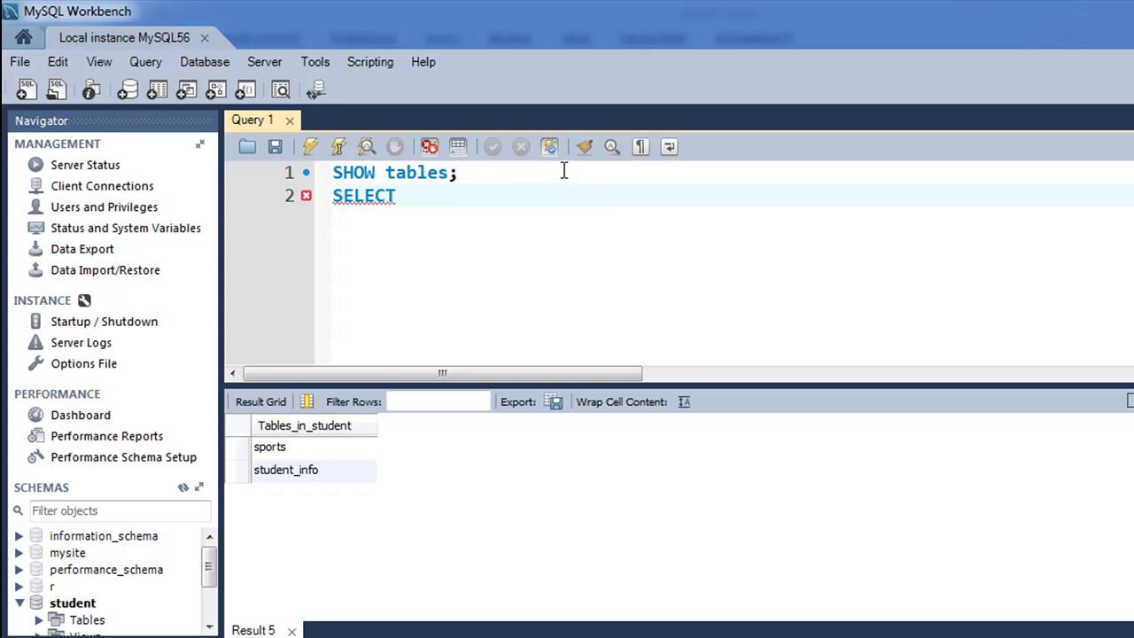
{"action": "type", "text": "* FROM "}
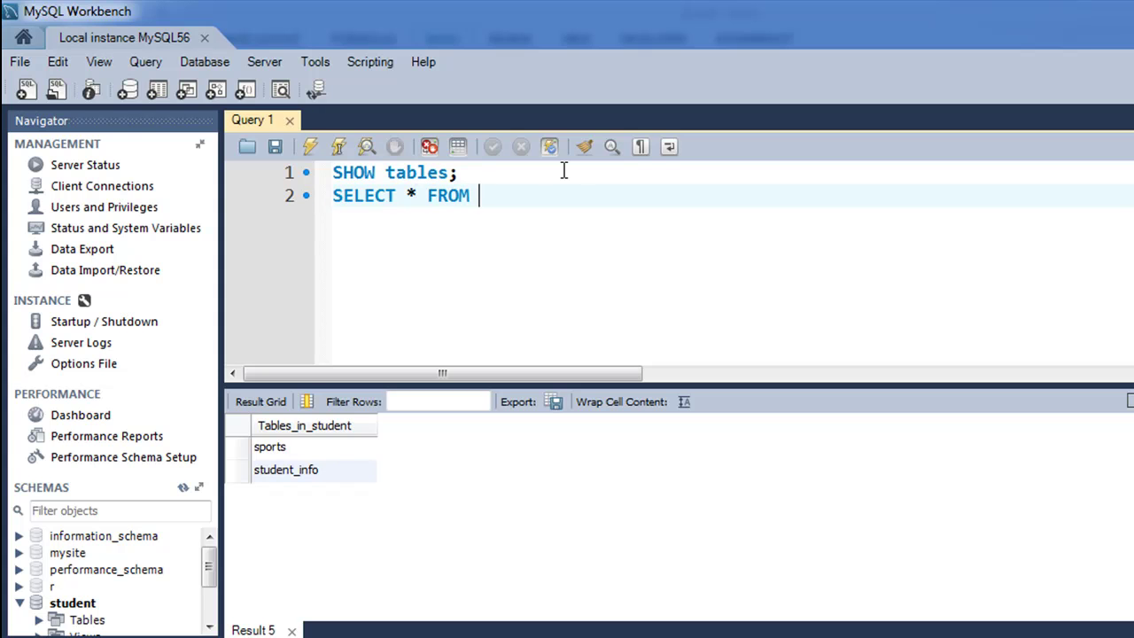
{"action": "type", "text": "sports;"}
{"action": "key", "text": "ctrl+Return"}
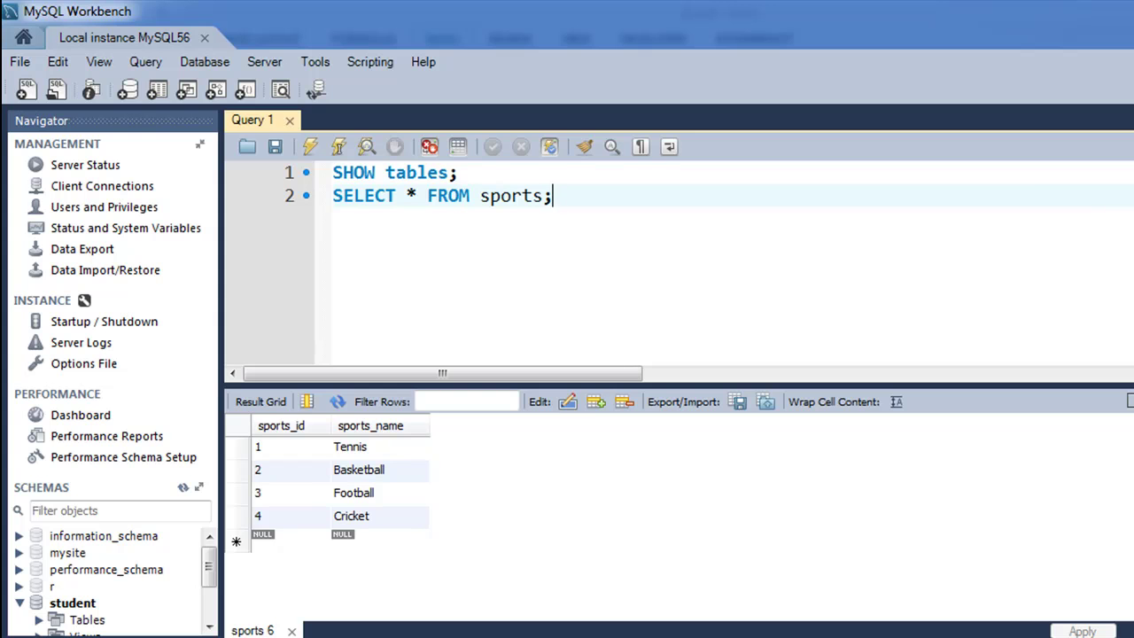
Step: Bring the Book1 workbook back to the front and clear the A1:B5 selection
{"action": "left_click", "coordinate": [416, 620]}
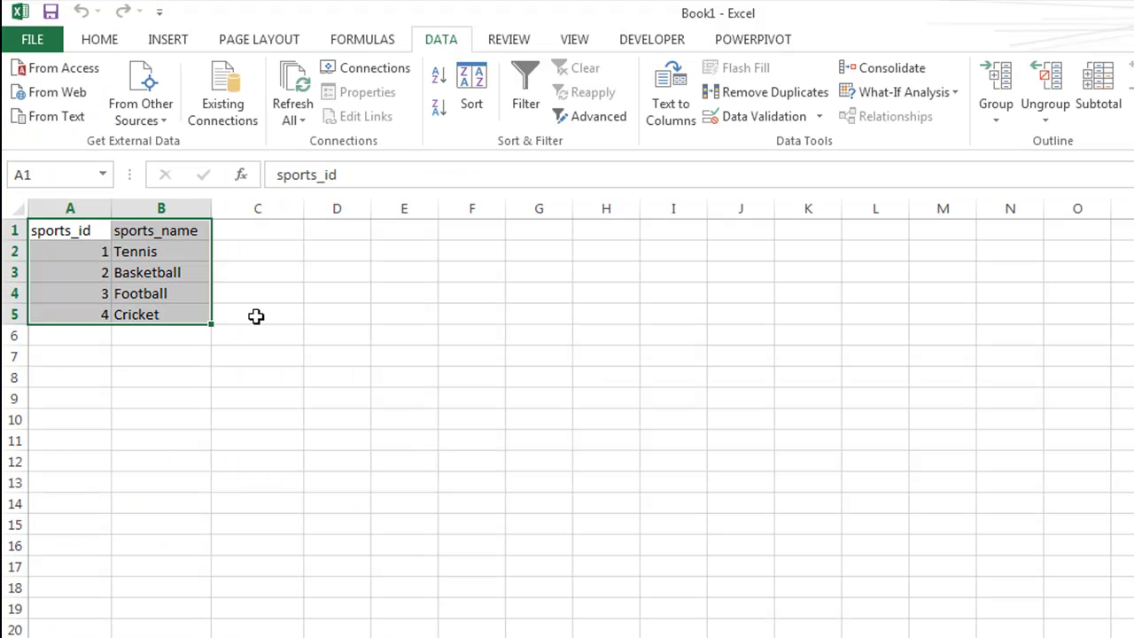
{"action": "left_click", "coordinate": [300, 293]}
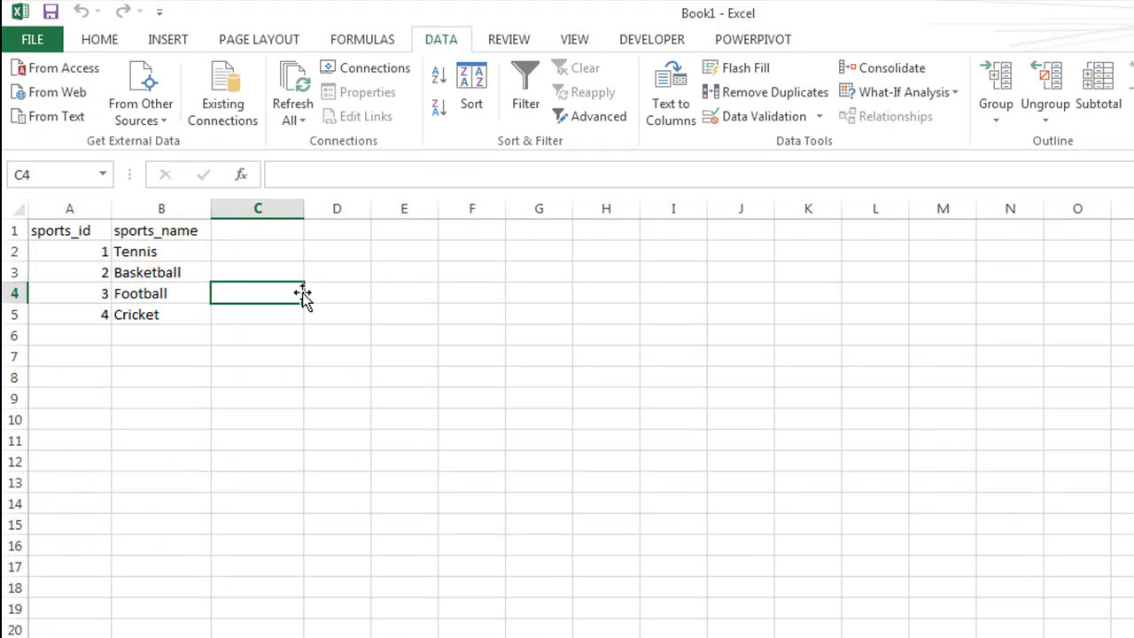